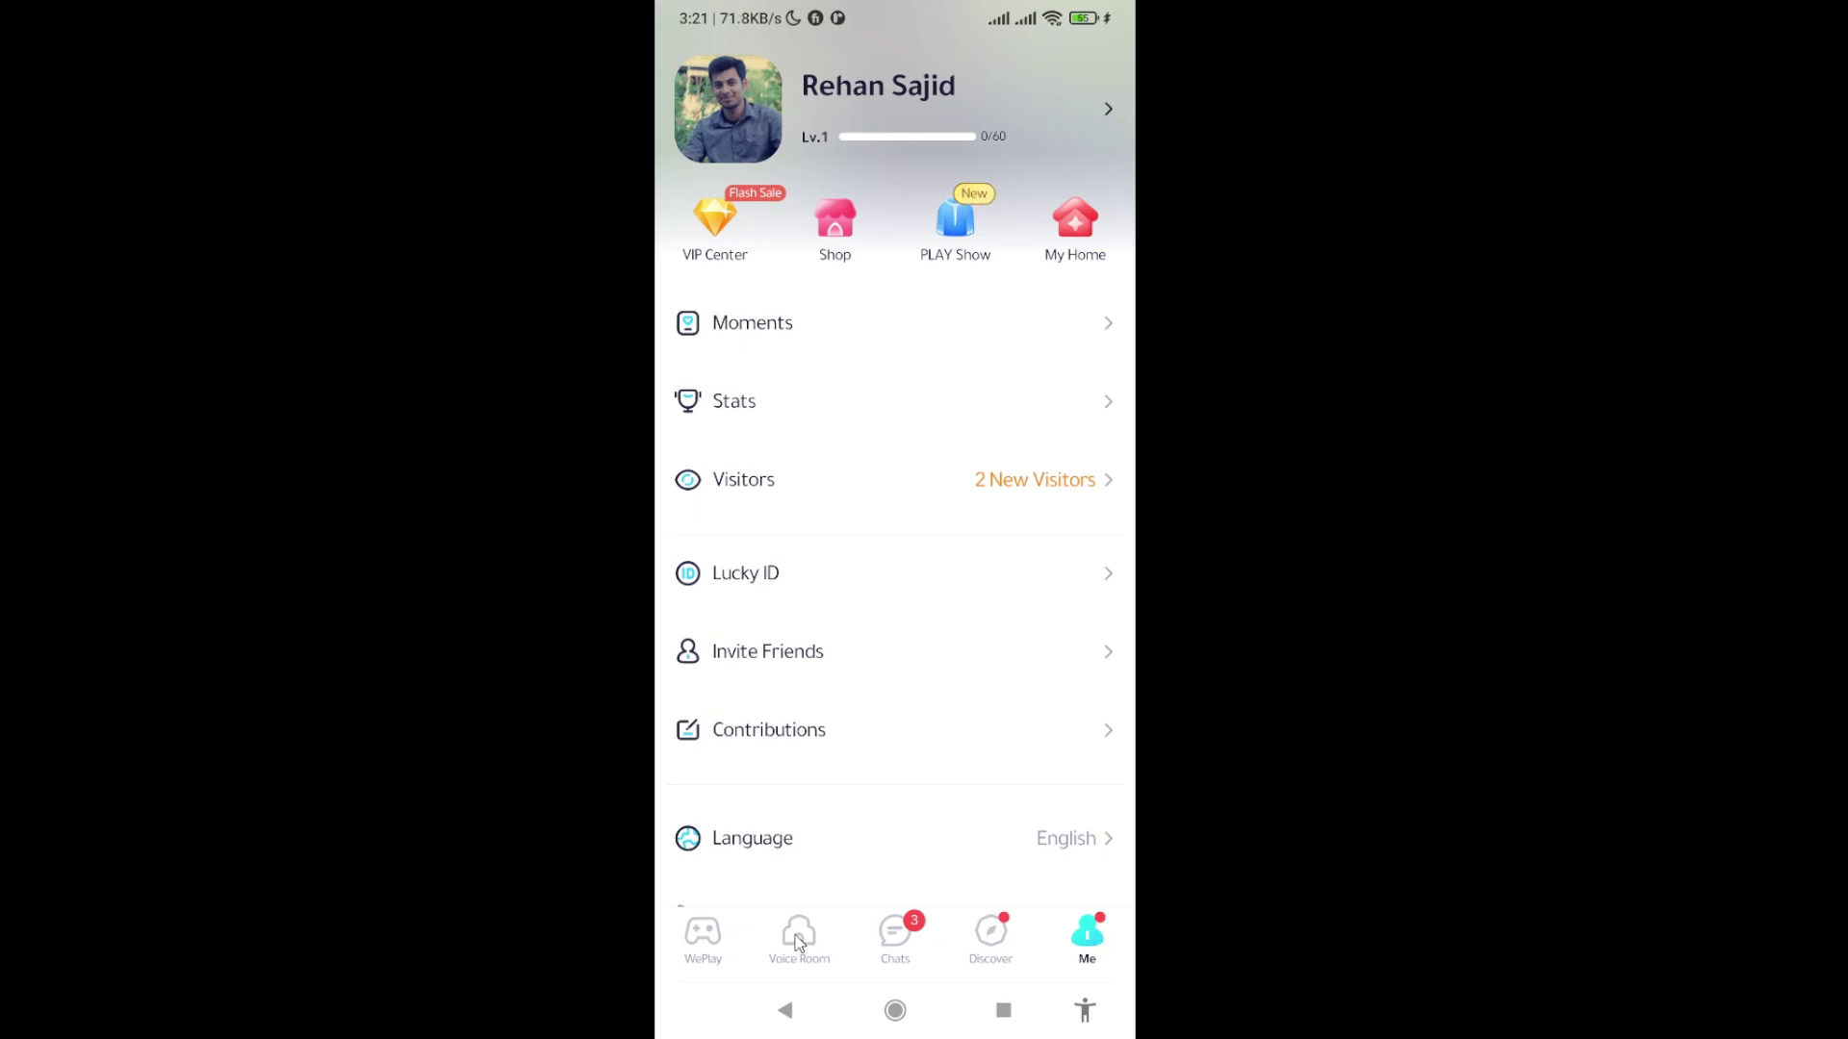
# Step: From the profile page, enter Edit Profile and start changing the avatar to get the Camera/Album choice
pyautogui.click(694, 945)
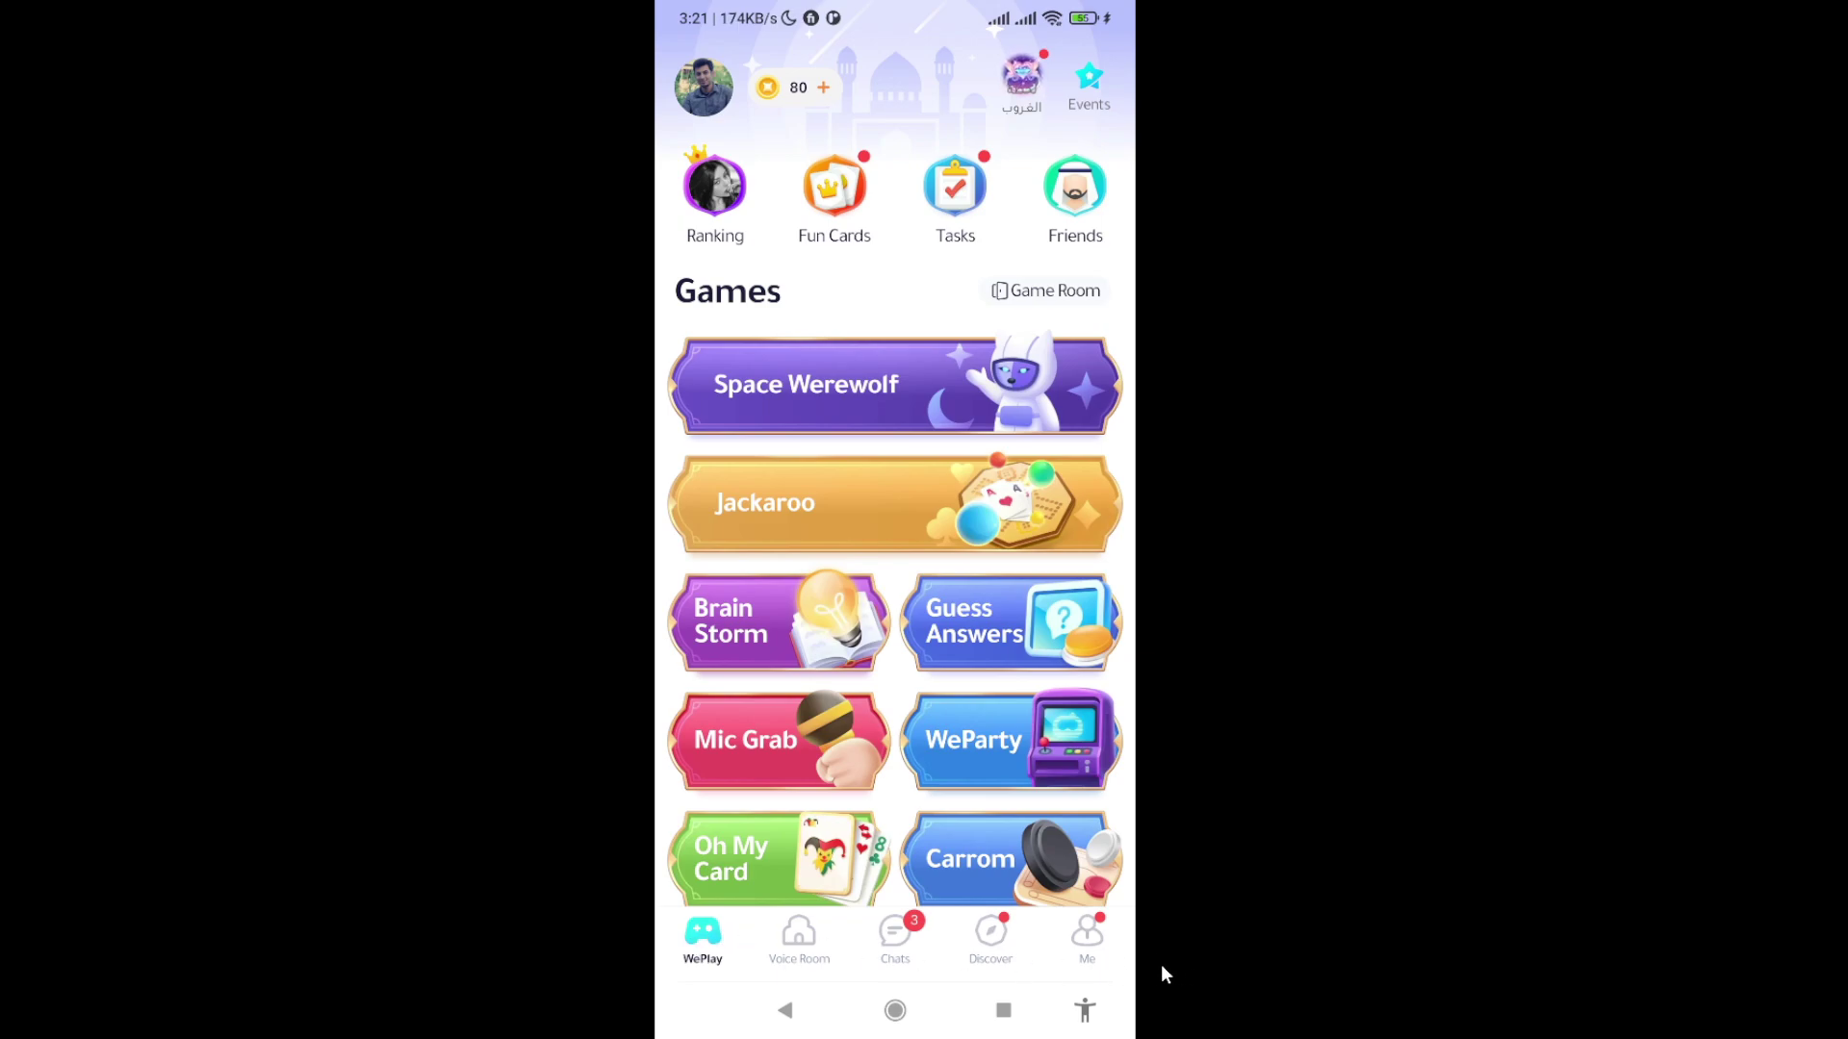
pyautogui.click(1089, 944)
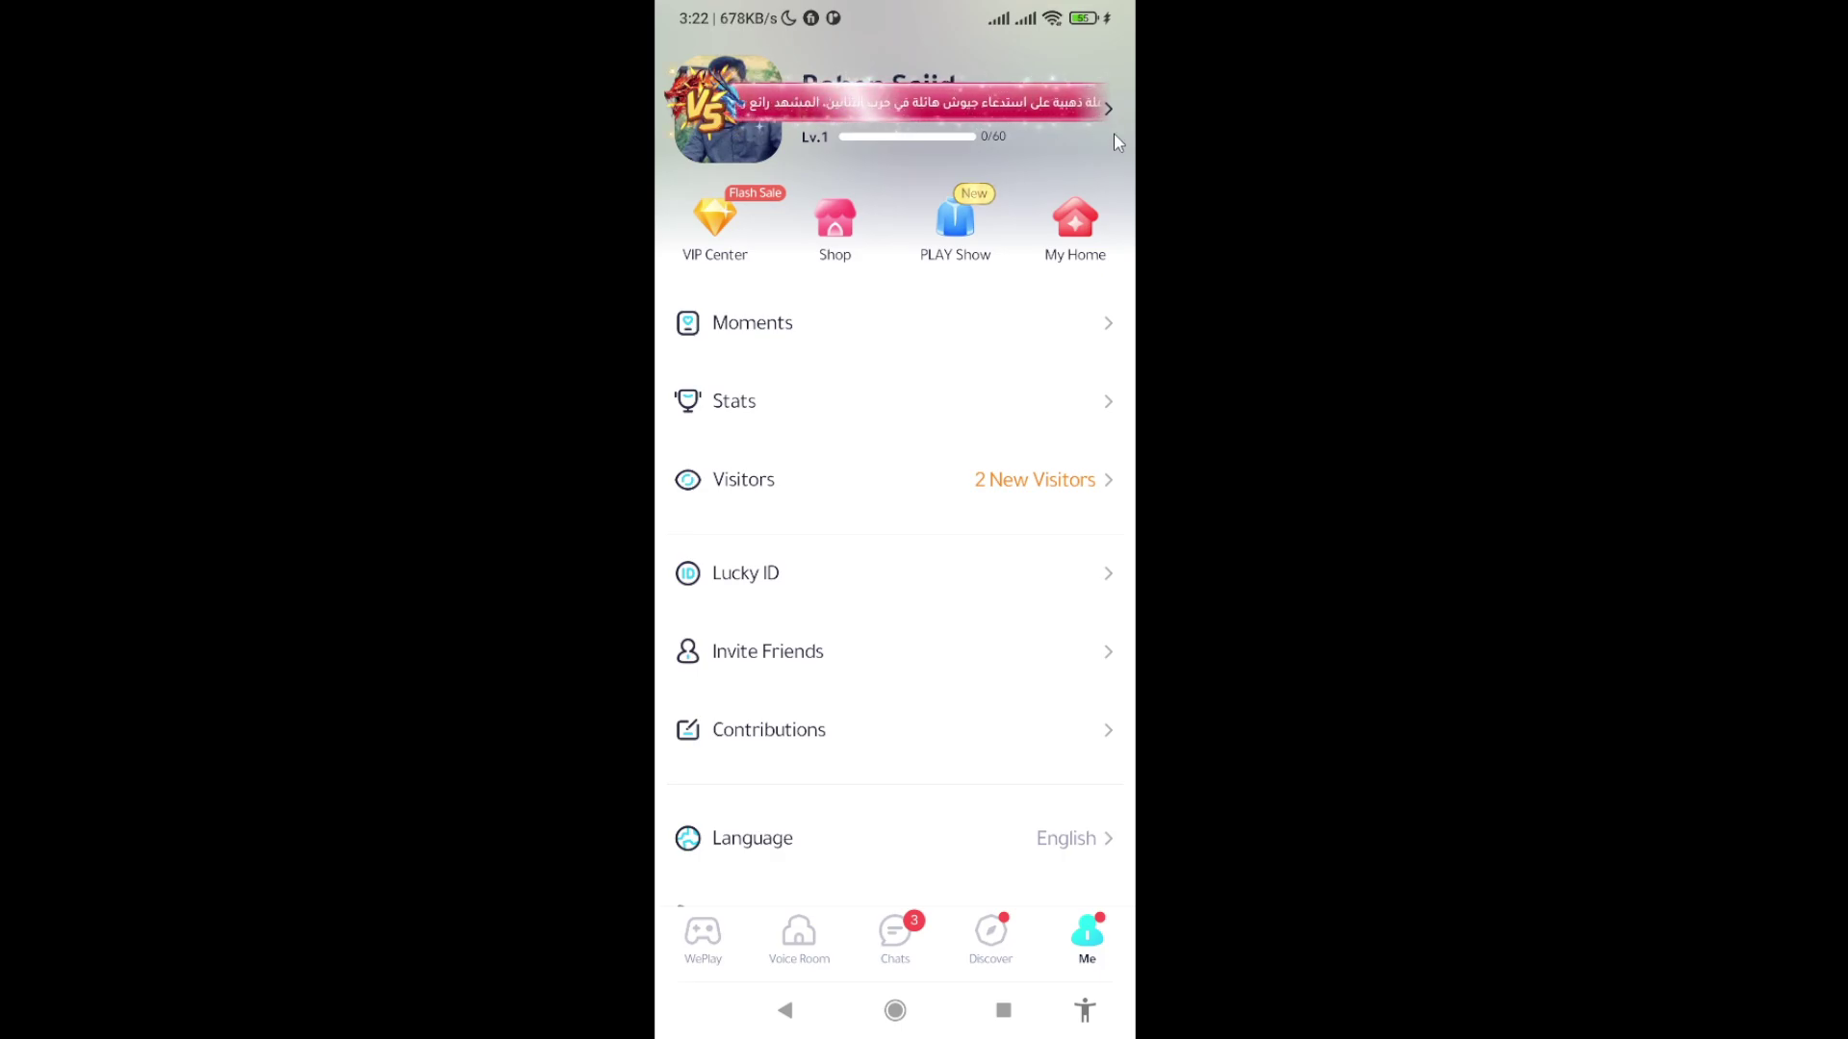
pyautogui.click(1112, 133)
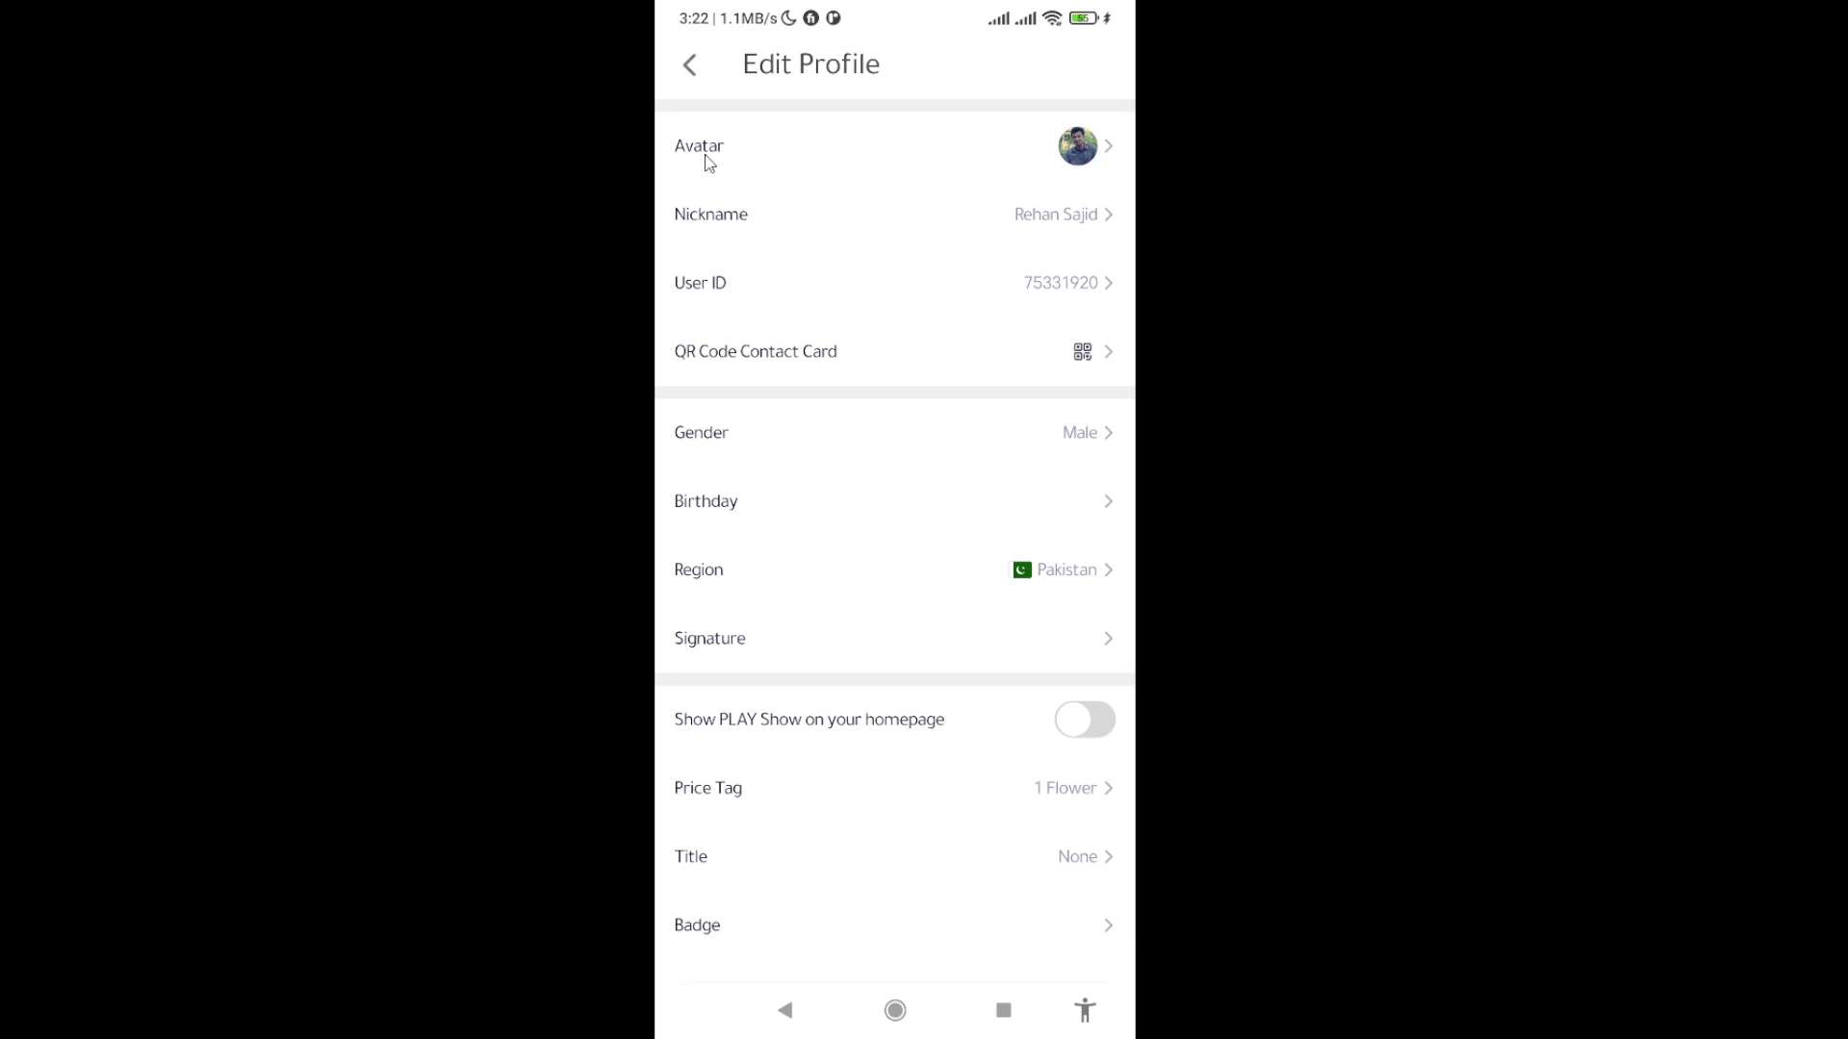
pyautogui.click(1109, 146)
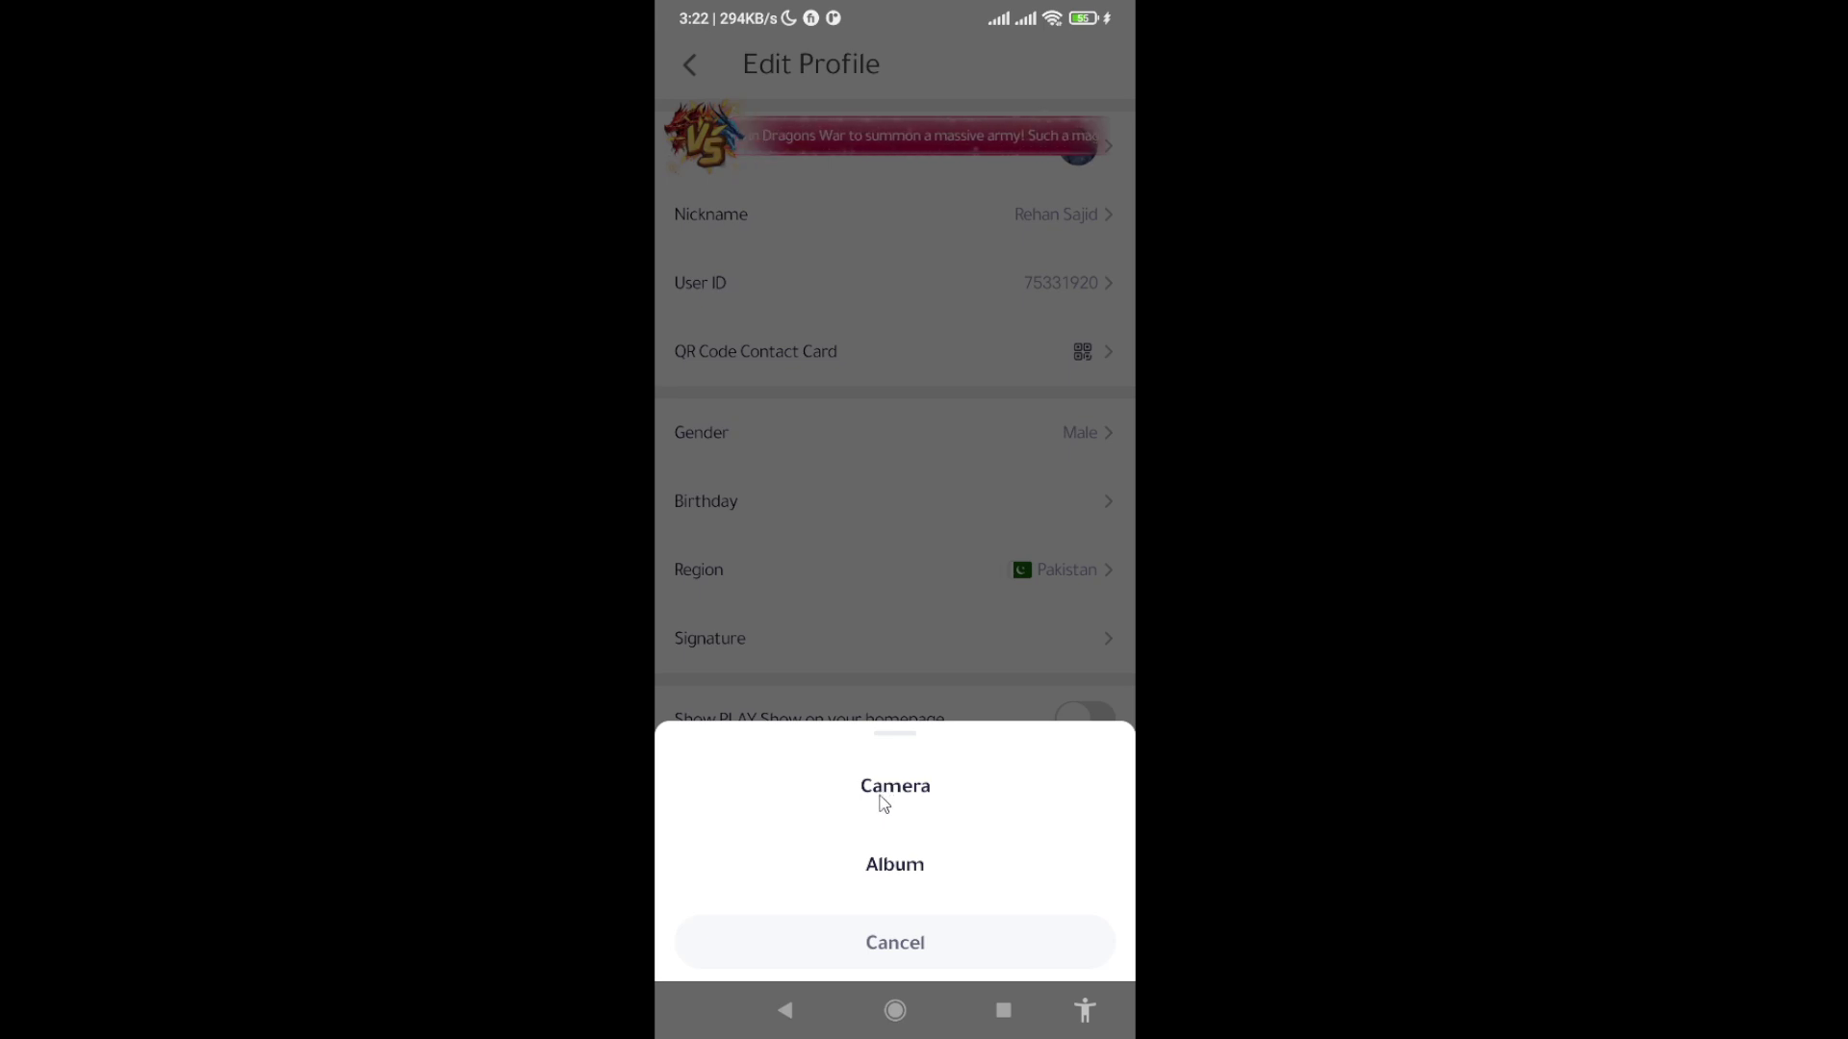
# Step: Choose the full-body mirror selfie from the album and confirm the crop as the new avatar
pyautogui.click(901, 871)
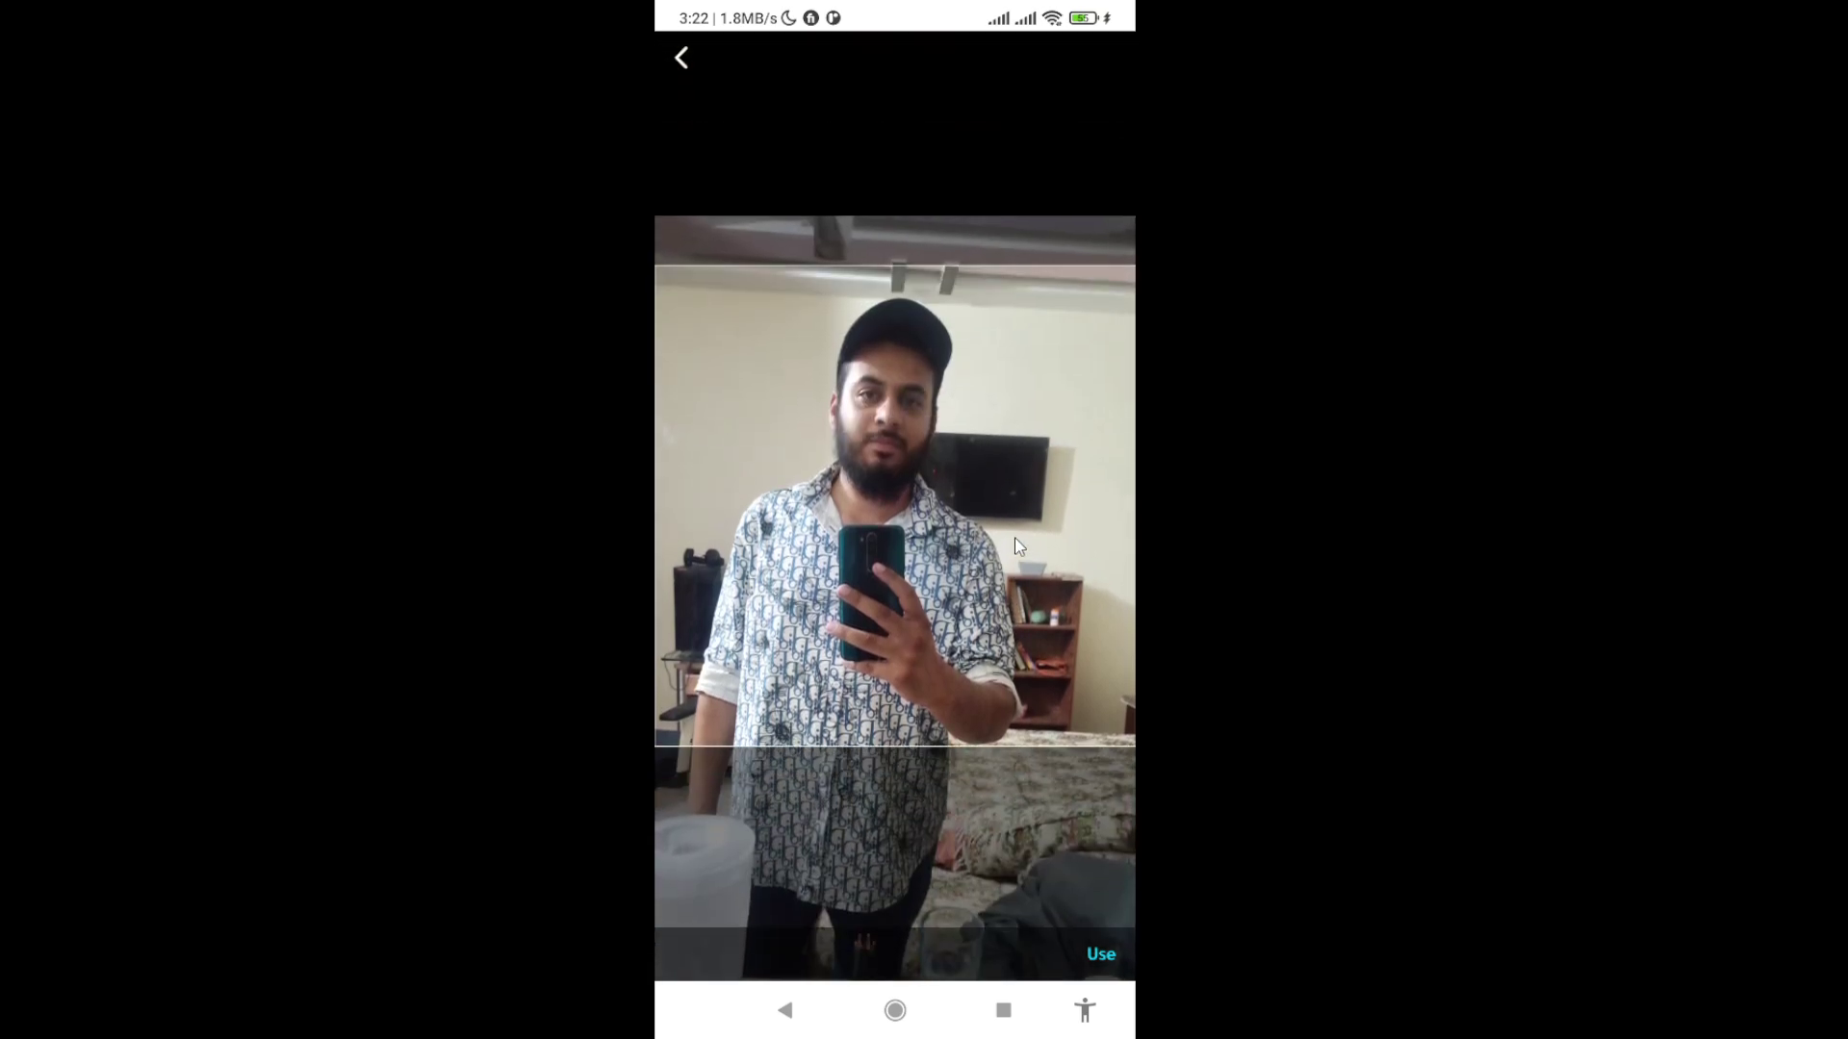
pyautogui.click(1098, 946)
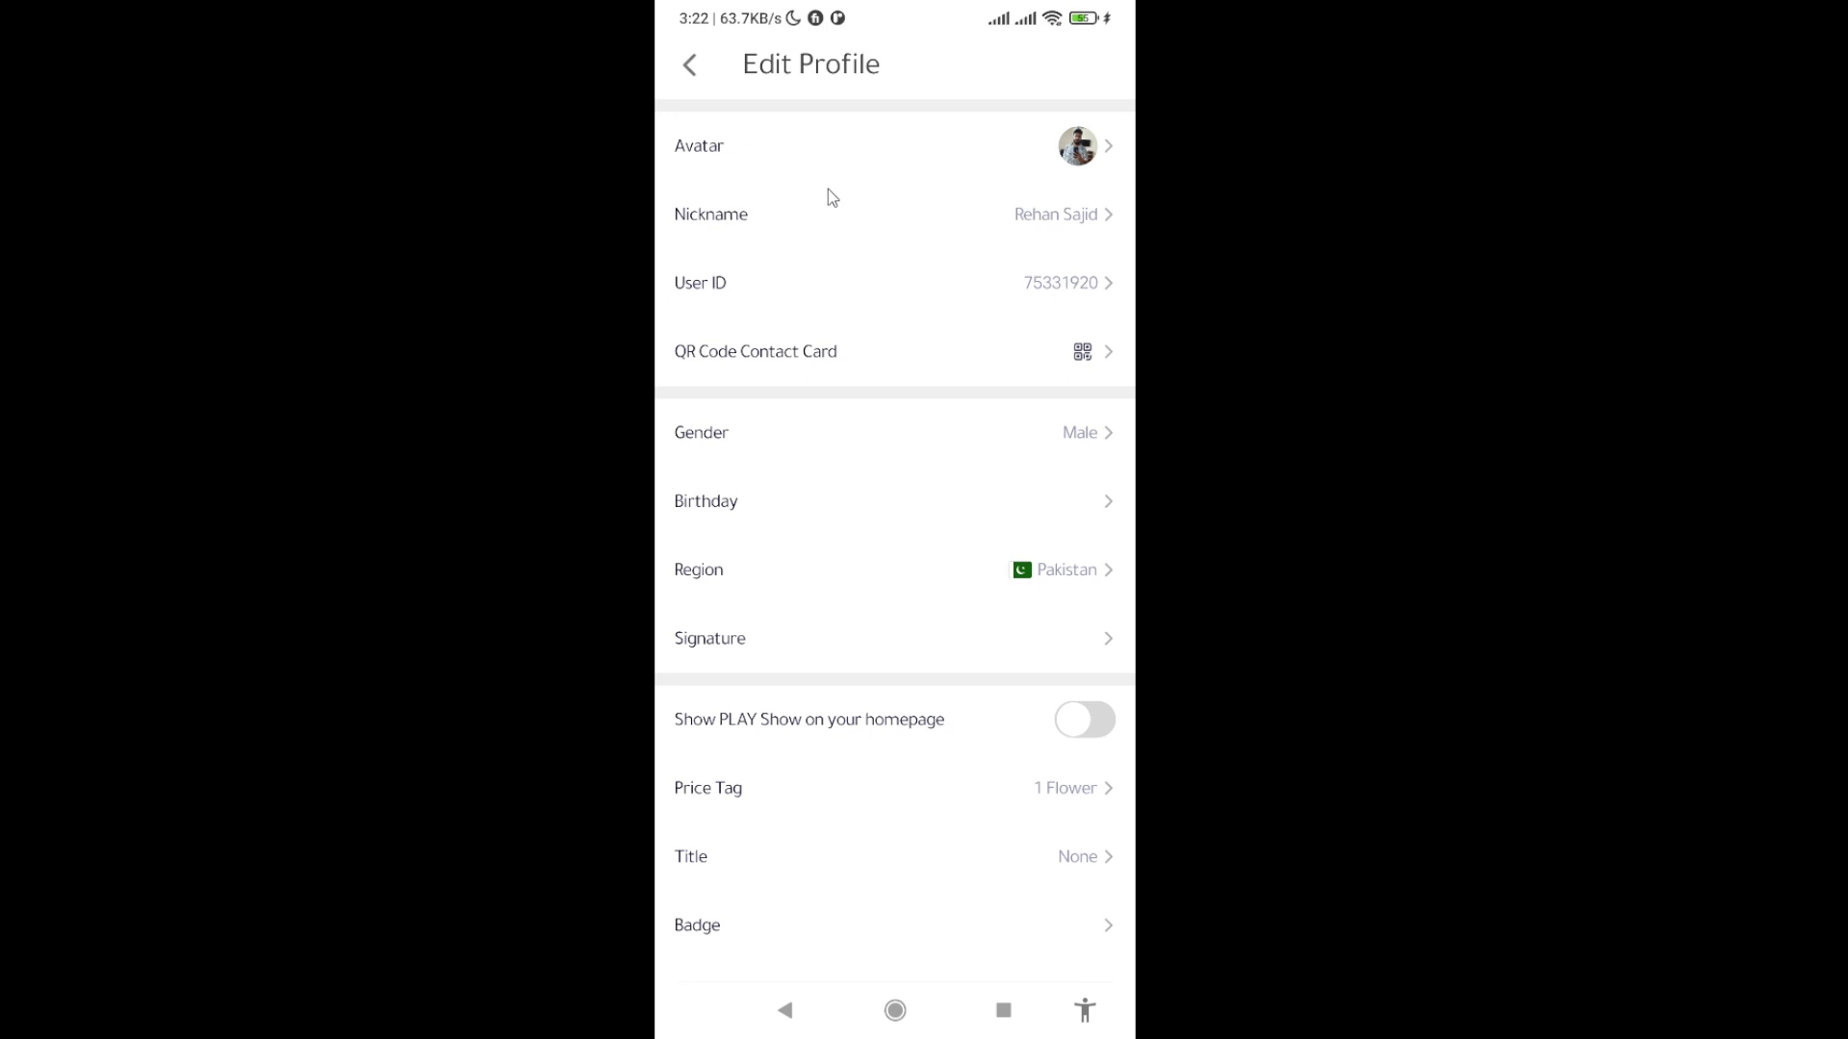
# Step: Return to the profile page, dismiss the notification shade, and switch to the Chats list
pyautogui.click(691, 65)
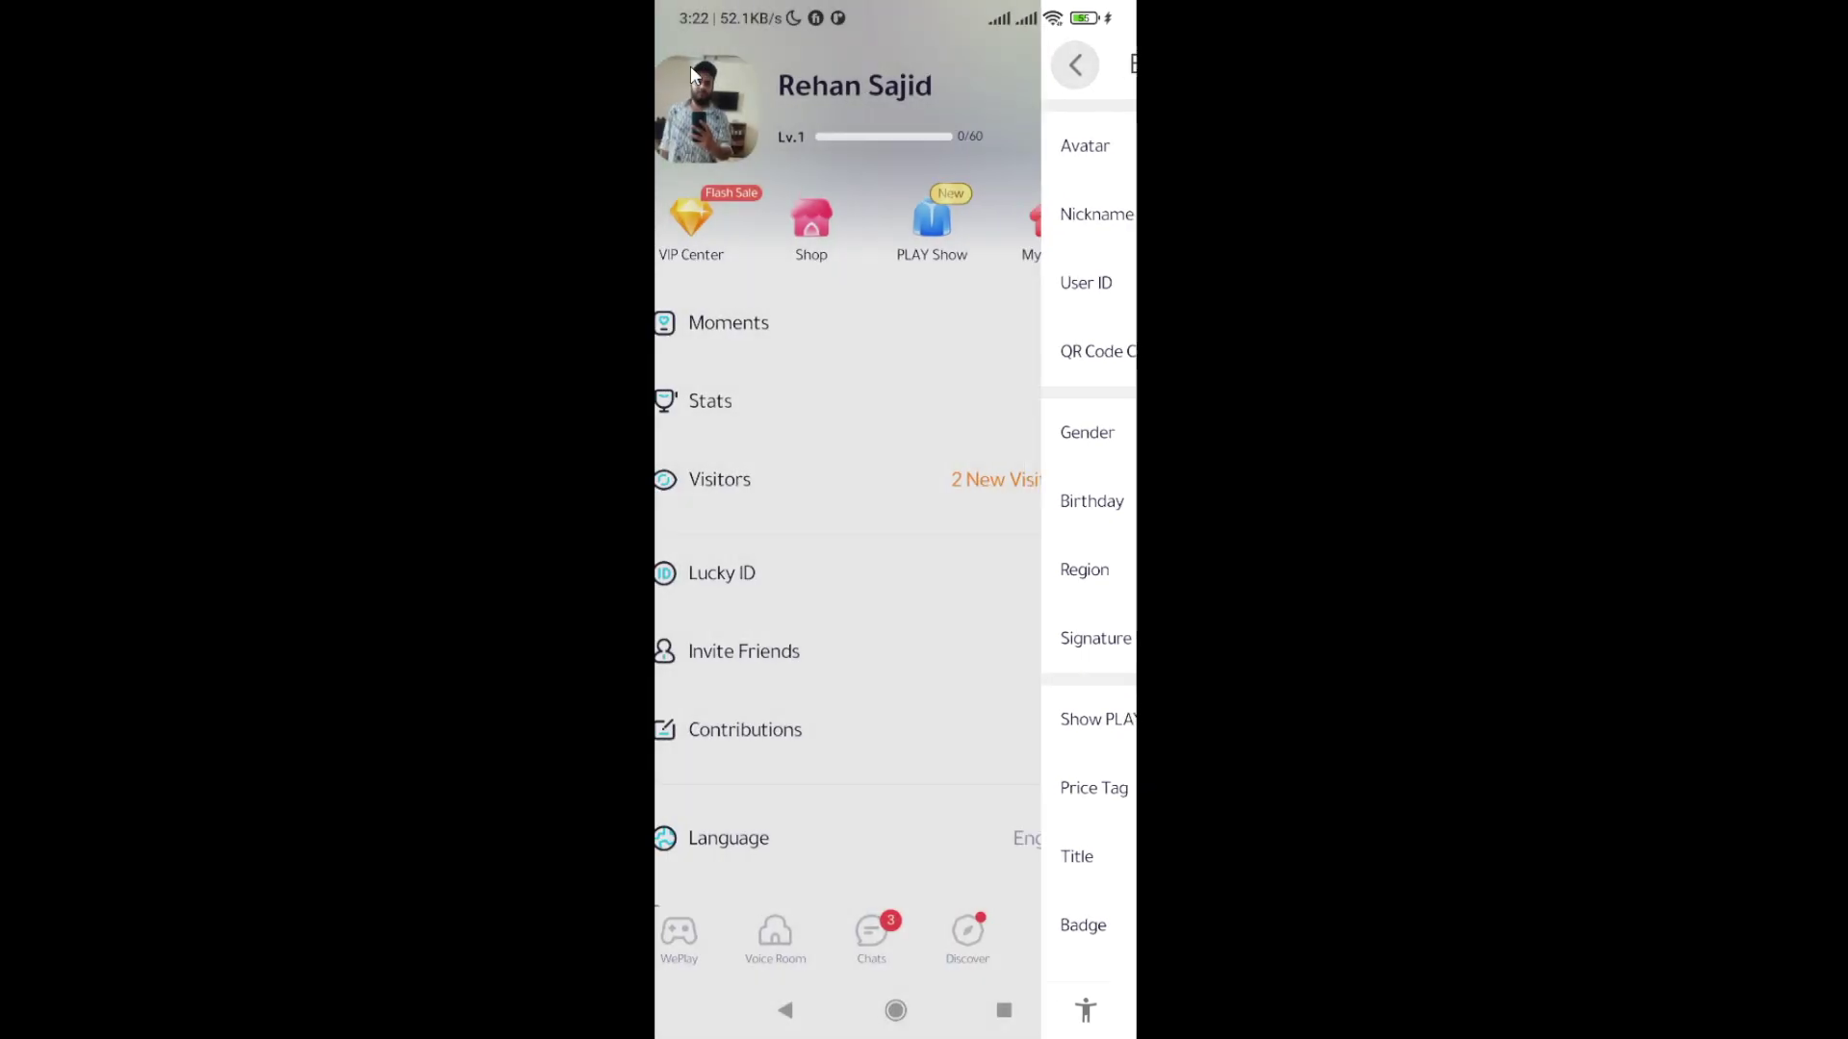
pyautogui.moveTo(852, 17); pyautogui.dragTo(991, 590)
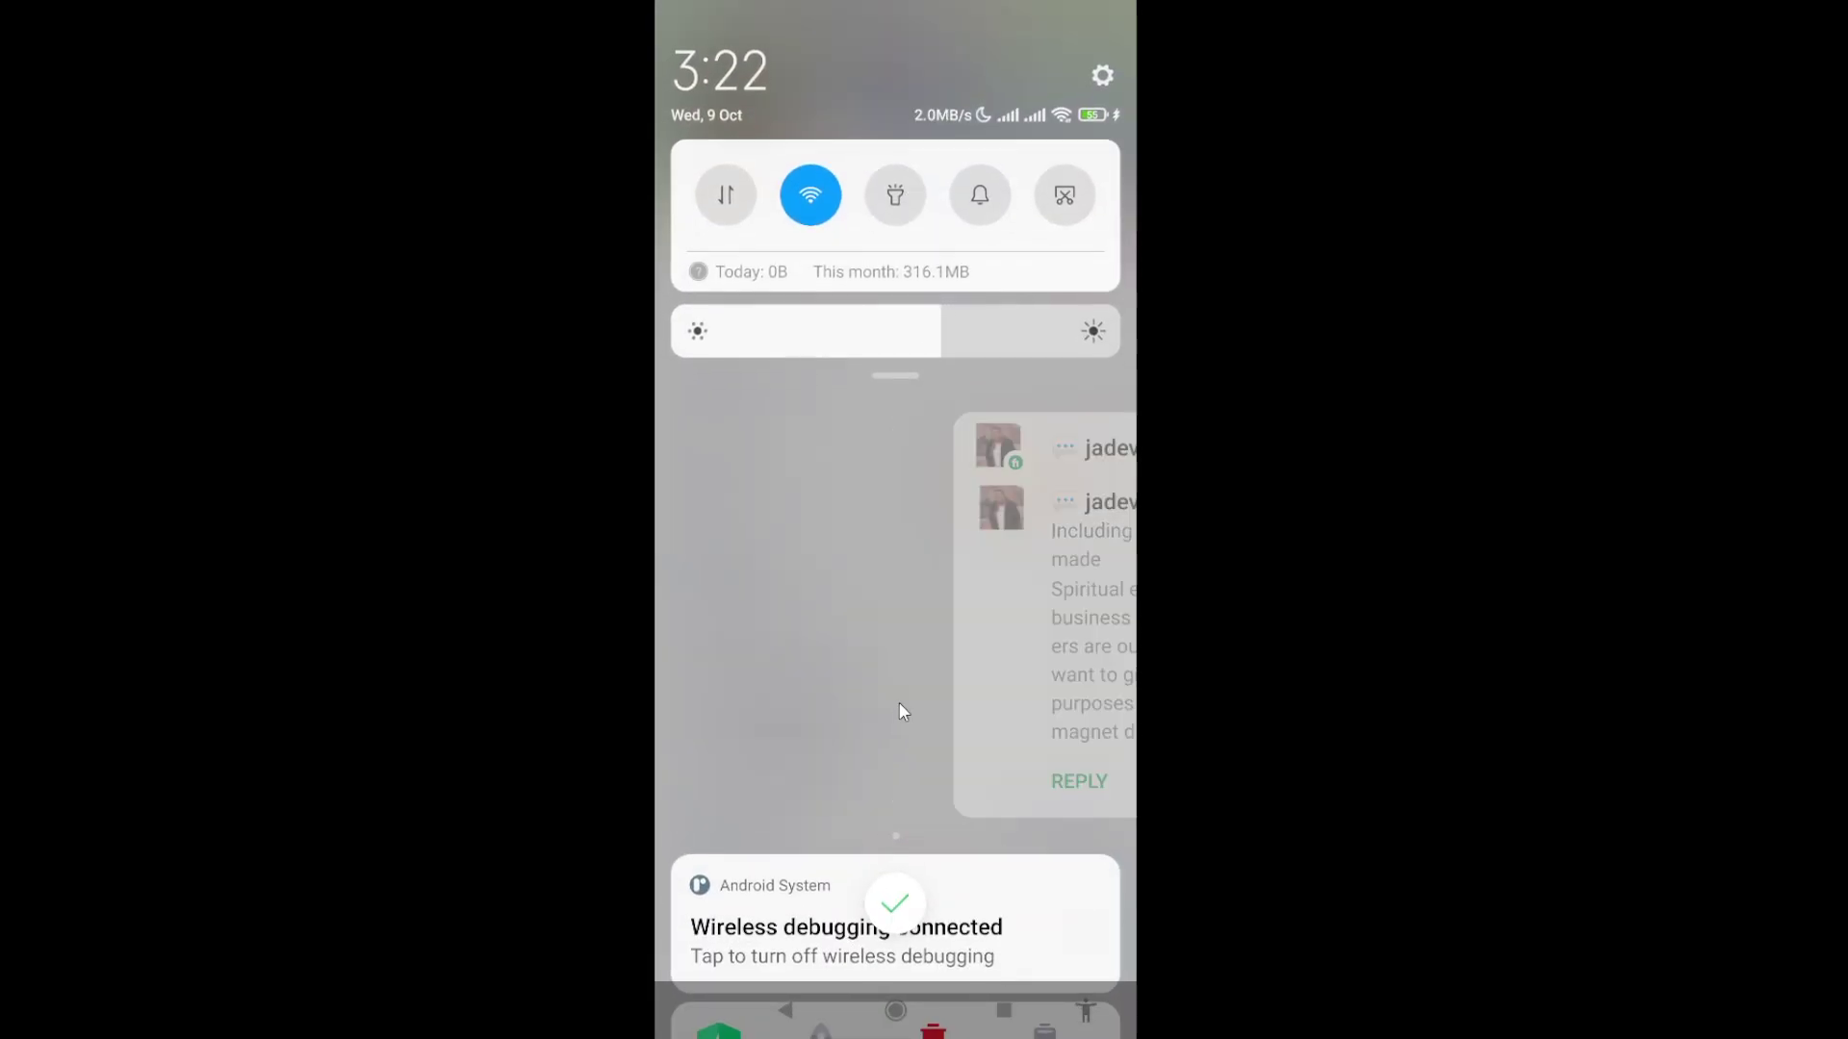
pyautogui.moveTo(899, 703); pyautogui.dragTo(896, 640)
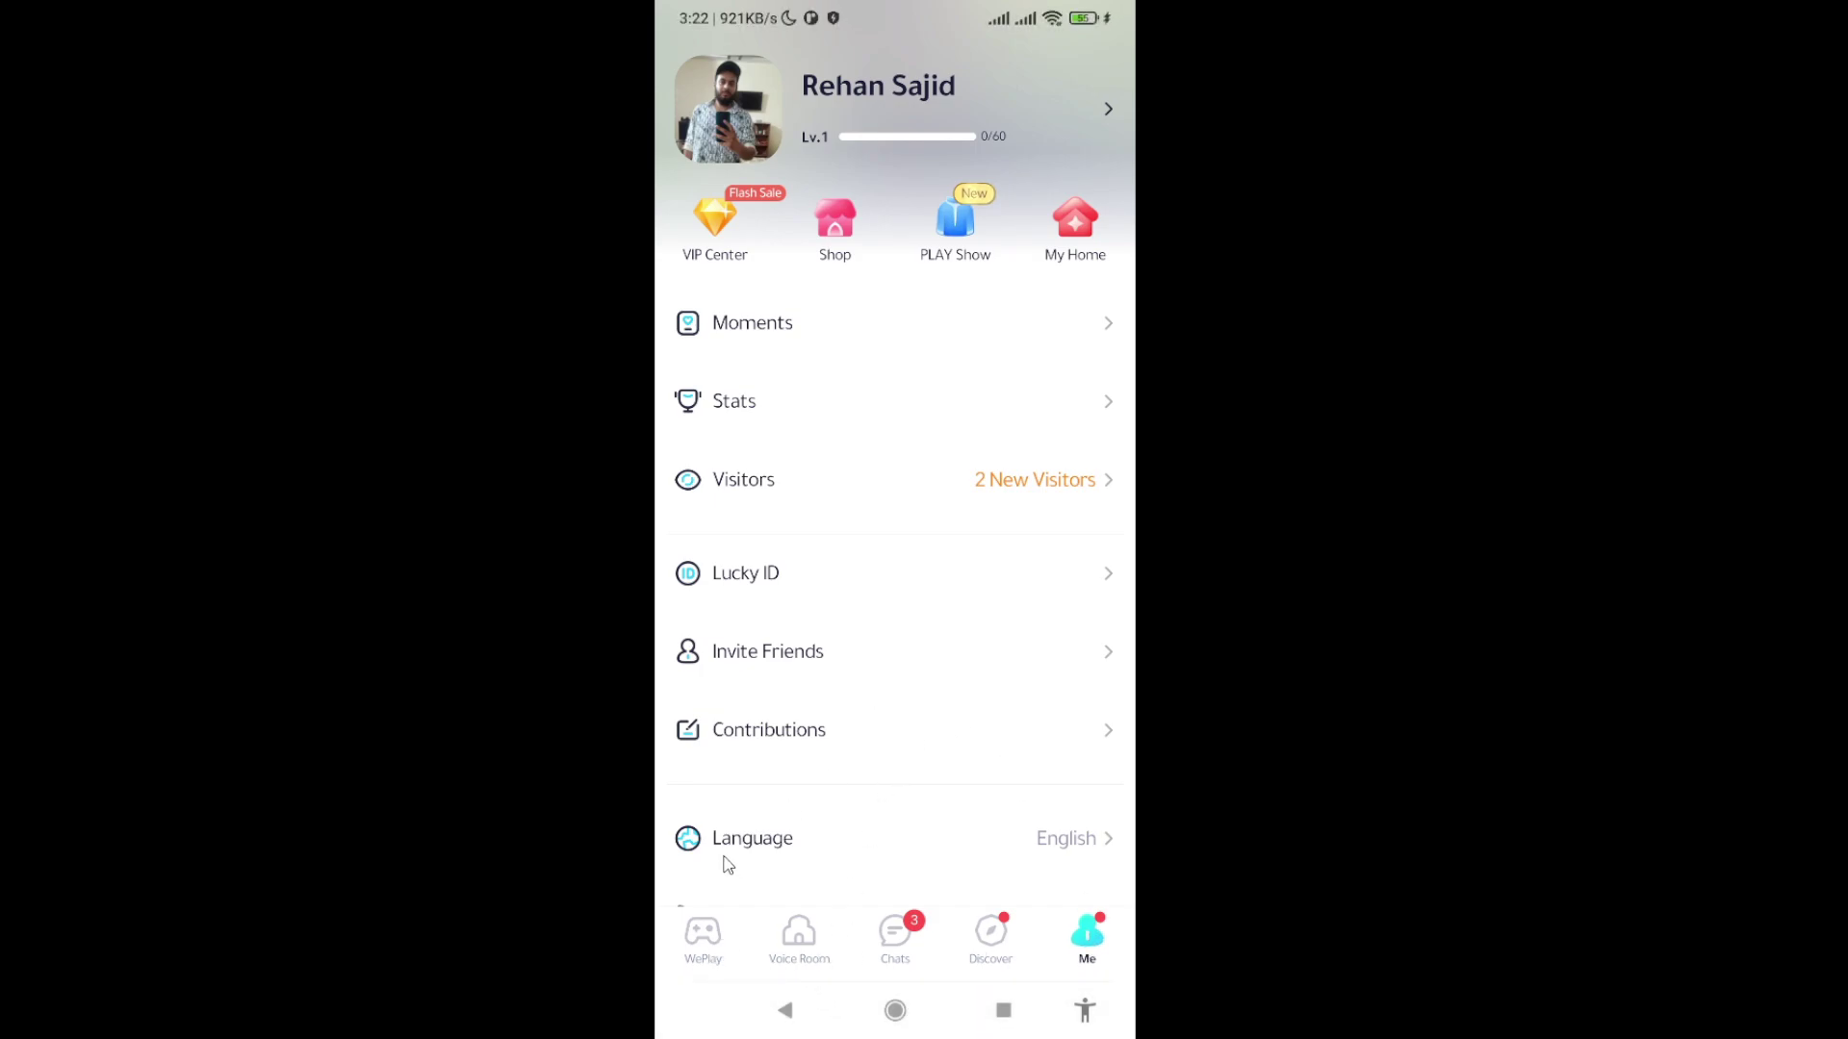
pyautogui.click(897, 936)
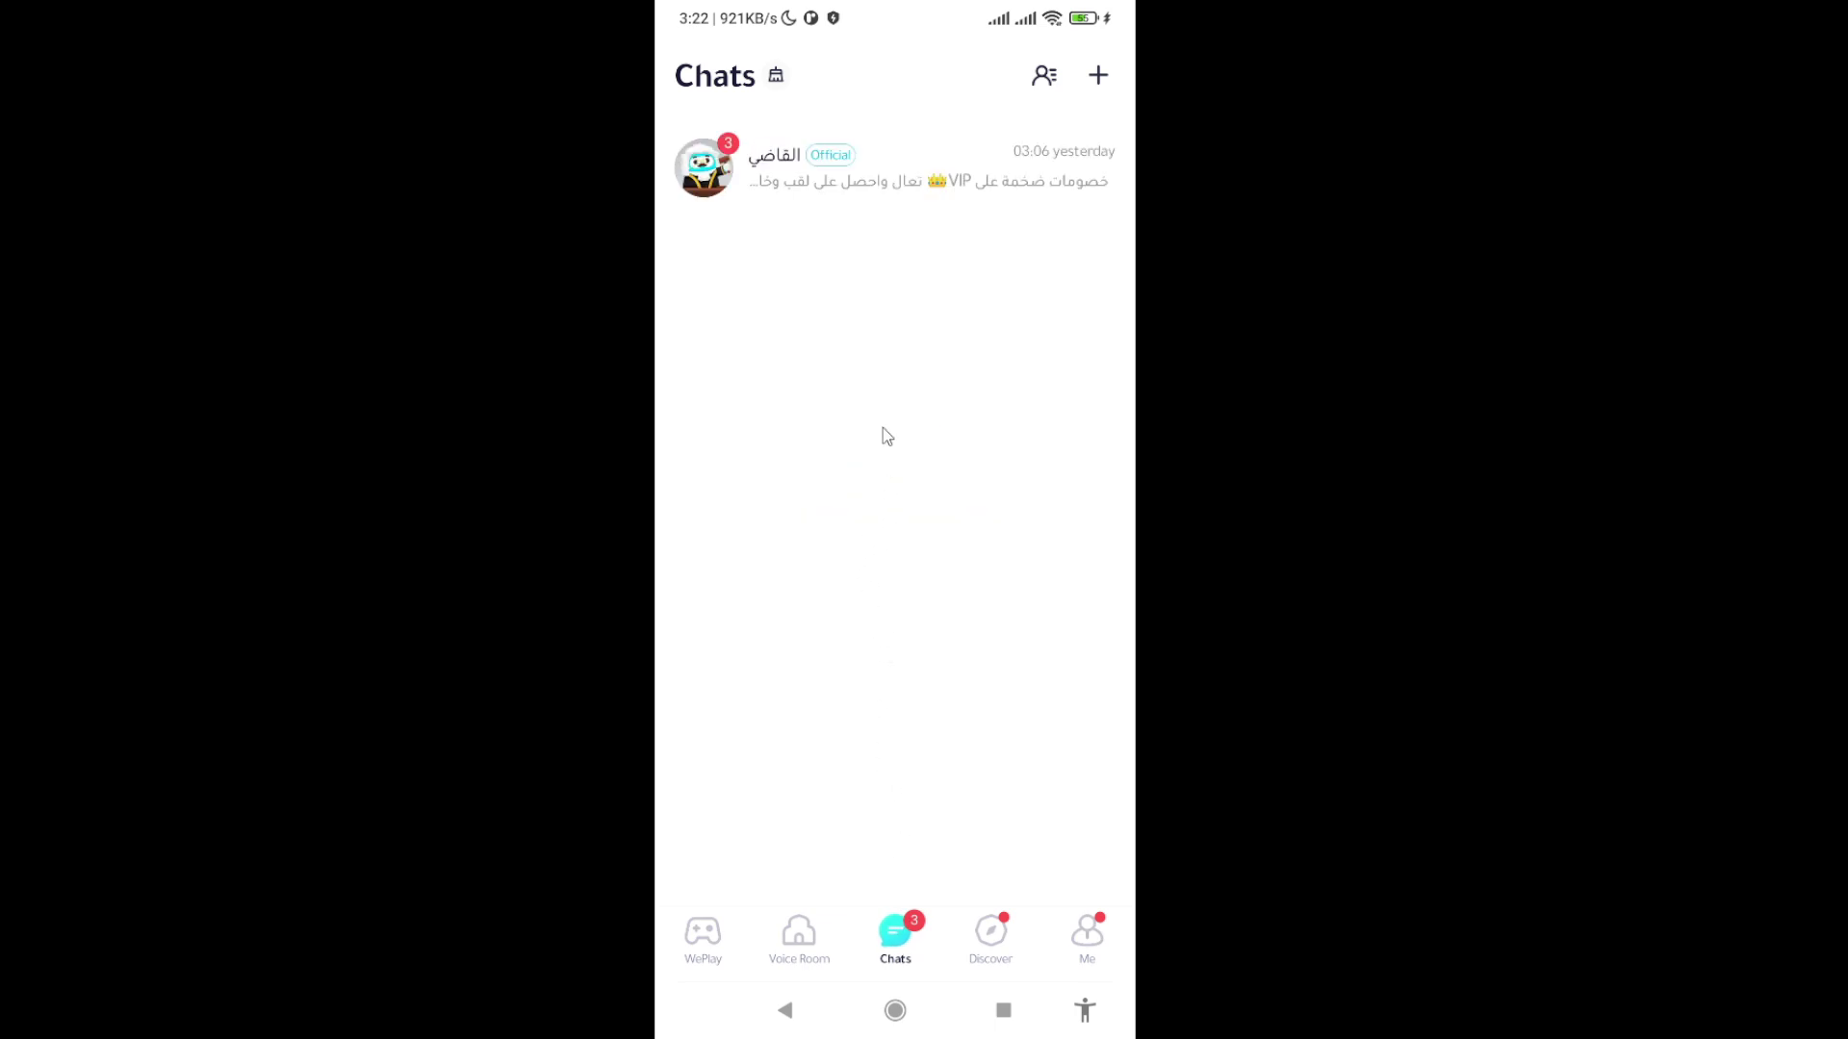